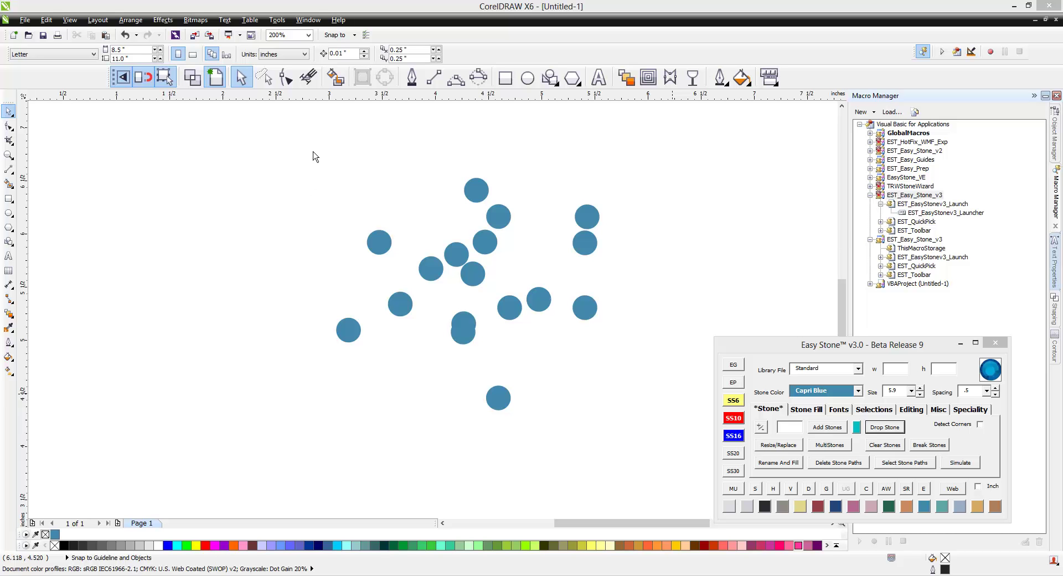
Bring up Easy Stone's Misc tools and pick out the two overlapping stones near the middle of the design.
left_click(303, 165)
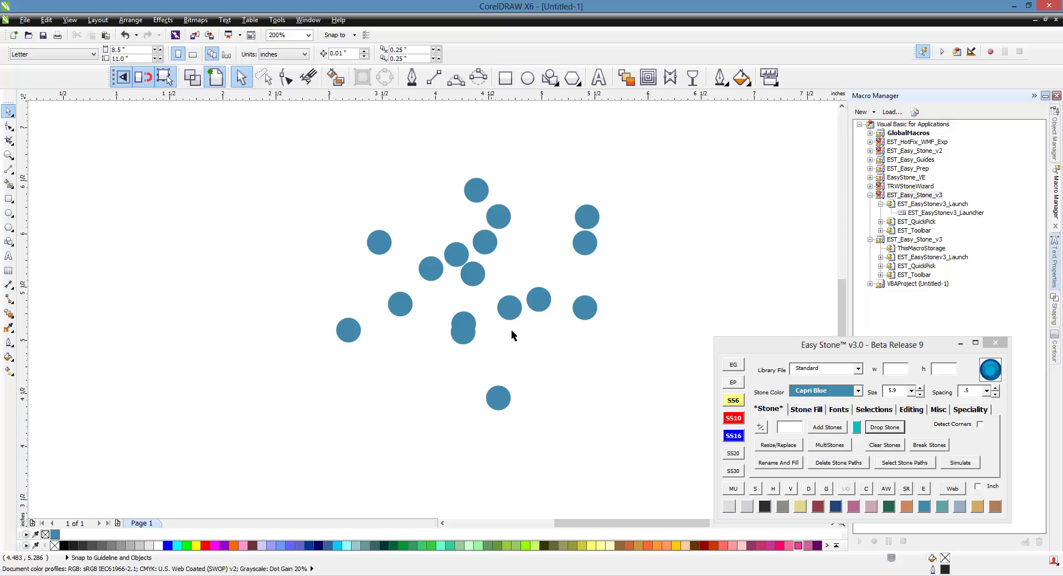
left_click_drag(280, 158, 650, 457)
left_click(942, 413)
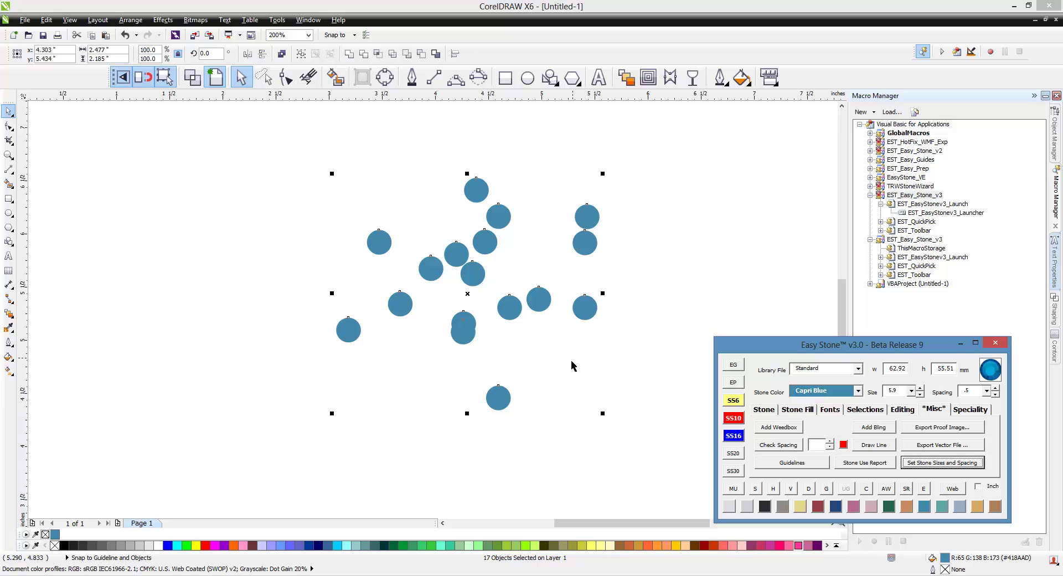
left_click(503, 376)
left_click(478, 325)
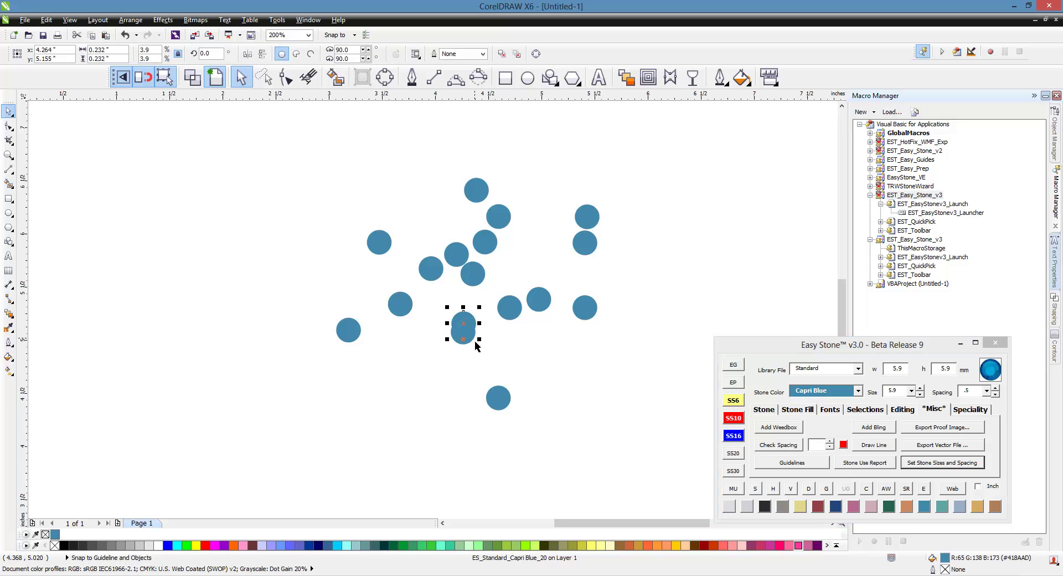
left_click(474, 345)
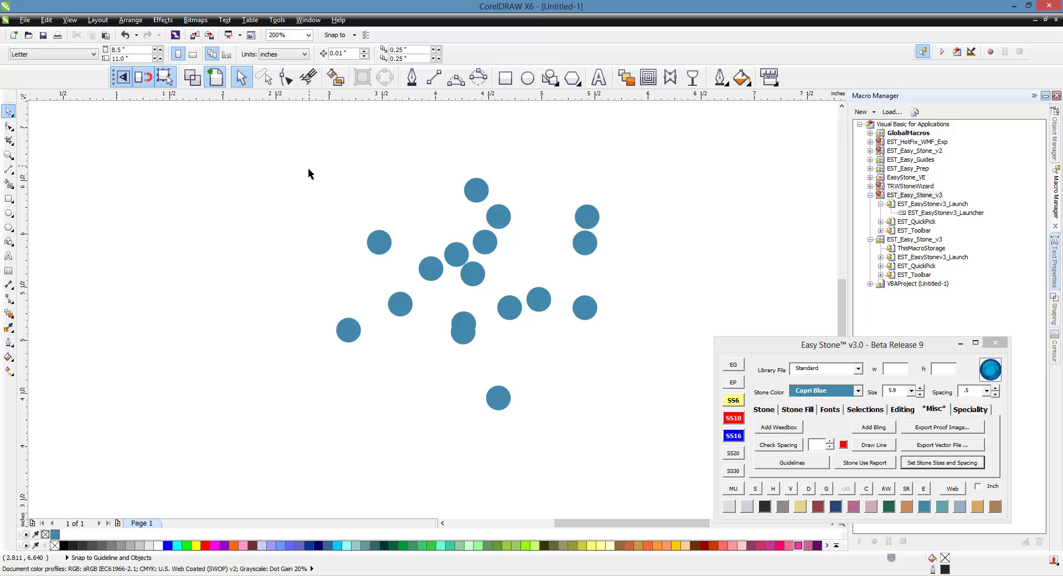
Select all the stones and run Check Spacing with the tolerance left blank.
left_click_drag(293, 157, 673, 471)
left_click(778, 445)
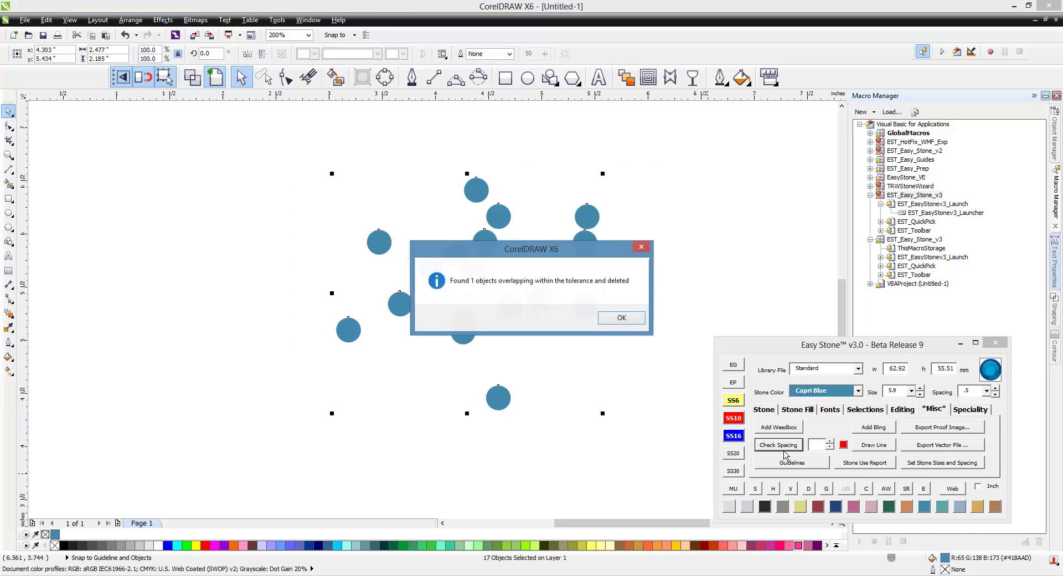
left_click_drag(519, 259, 681, 188)
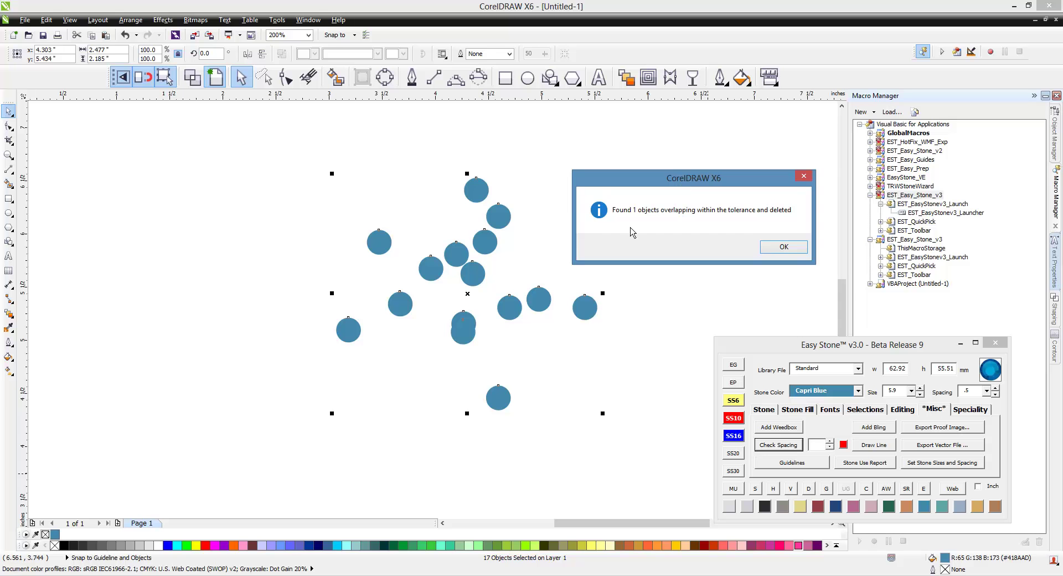
left_click(796, 252)
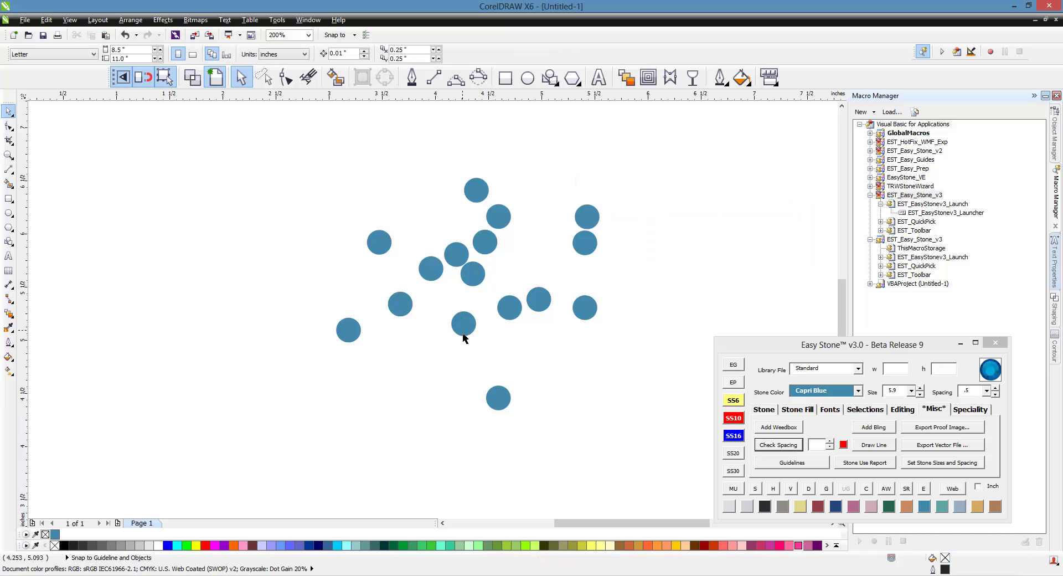
Undo the deletion and fill the upper of the two overlapping stones with bright green (#99FF00).
left_click(463, 333)
left_click(399, 387)
left_click(474, 327)
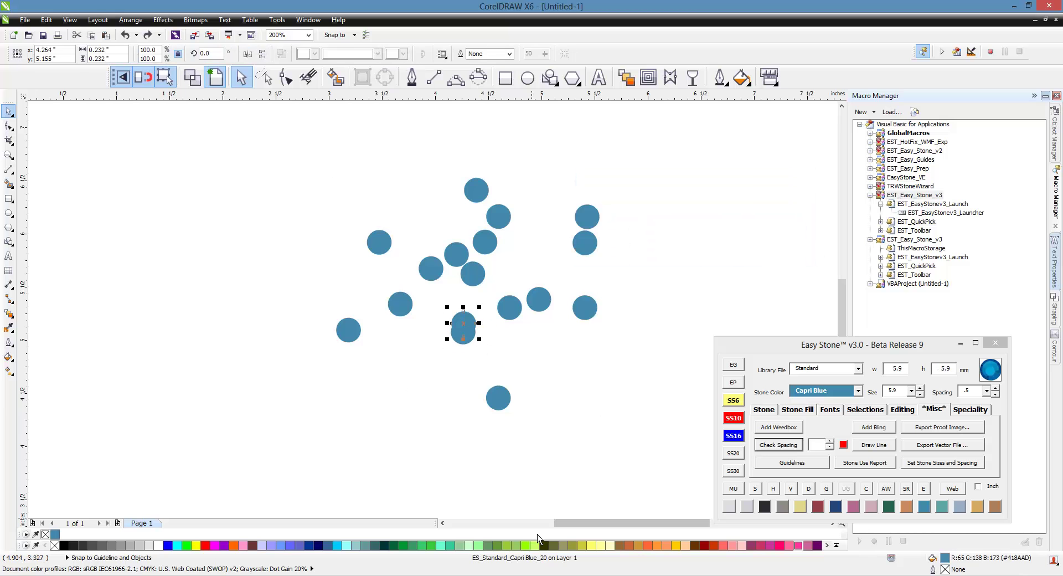
left_click(525, 545)
left_click(429, 450)
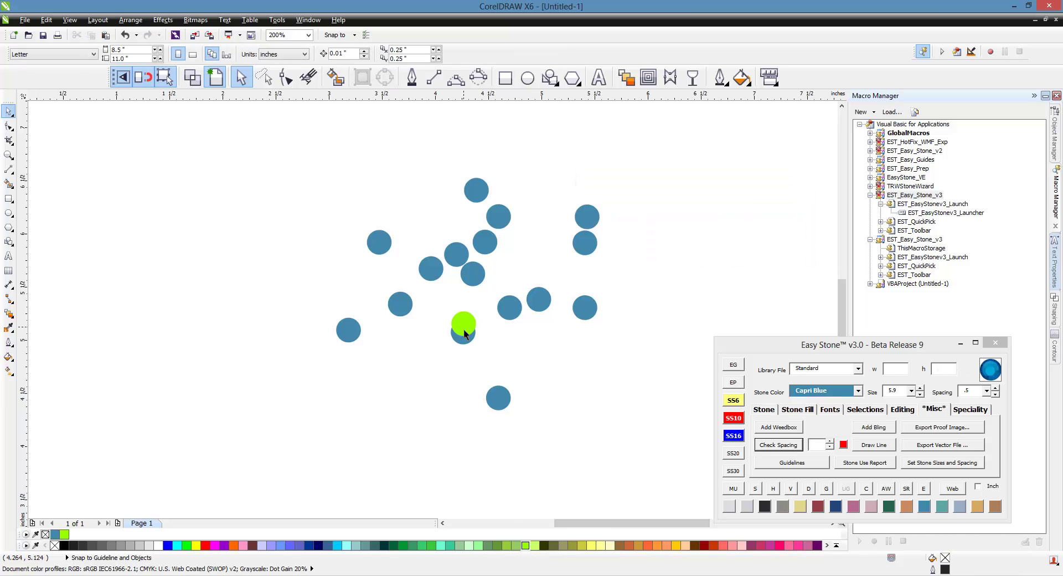
Run Check Spacing without a tolerance on all the stones, including the green one, and undo the resulting deletion.
left_click_drag(278, 163, 664, 442)
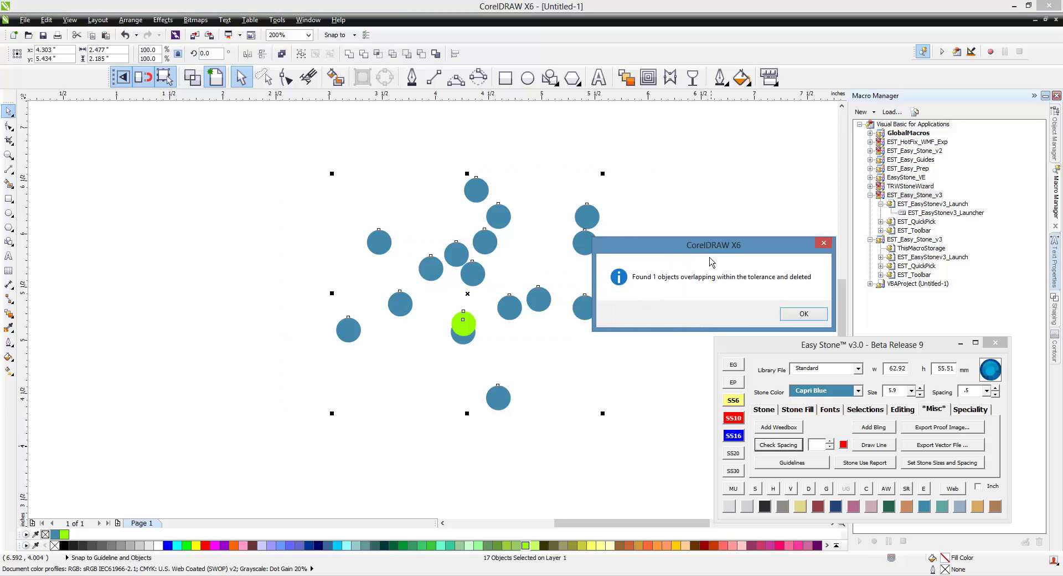
left_click(810, 314)
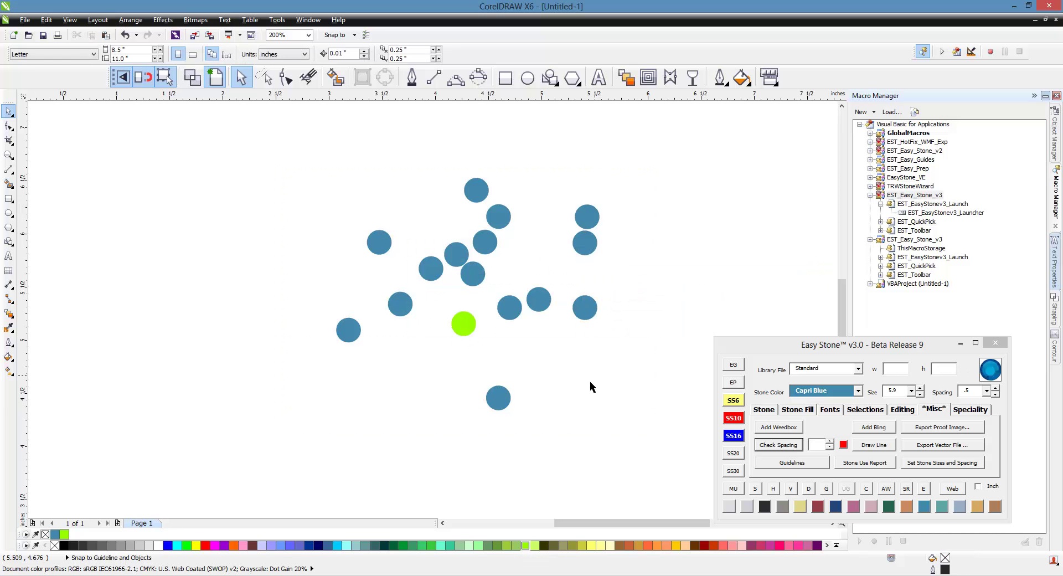
key("ctrl+z")
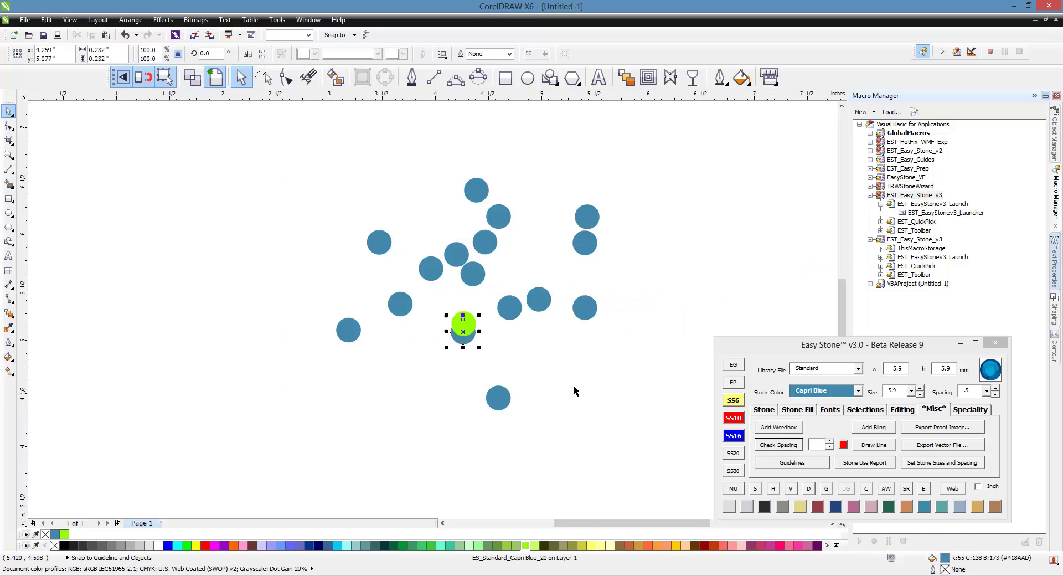
Move the green stone slightly upward so it only partly overlaps the blue stone beneath it.
left_click(451, 314)
scroll(491, 331, "up", 1)
scroll(482, 329, "up", 1)
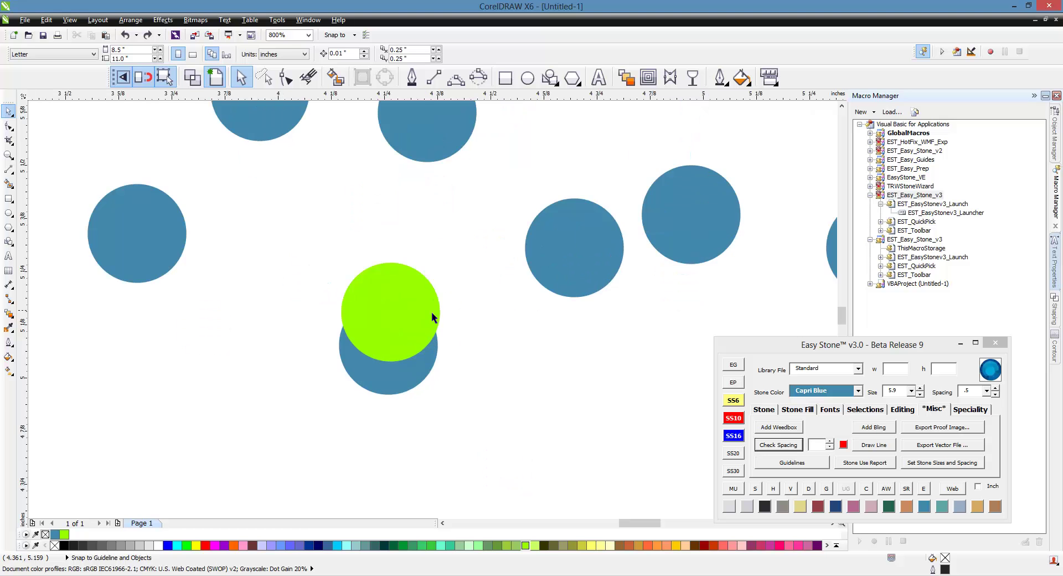
left_click_drag(434, 316, 446, 273)
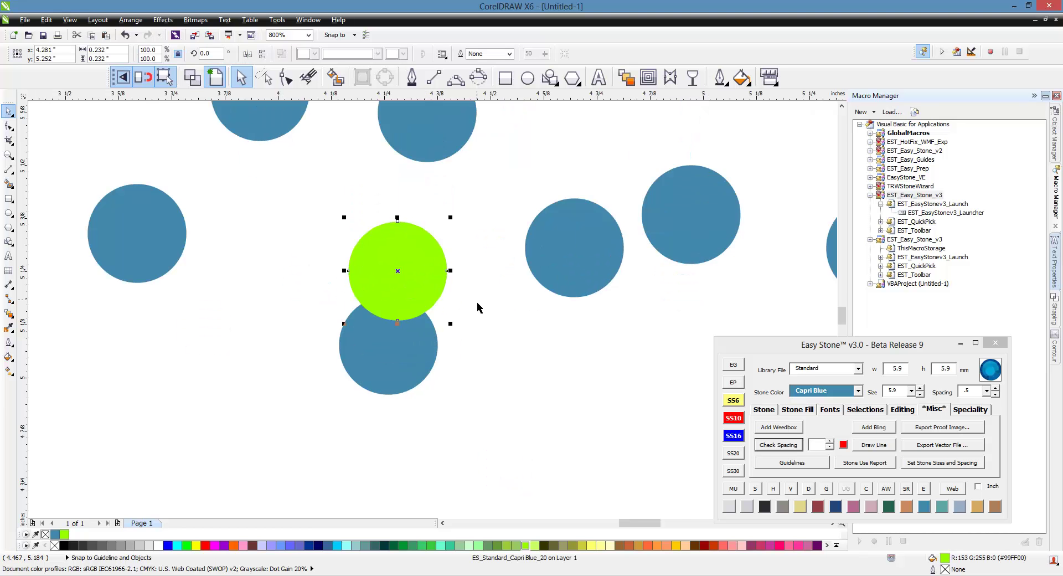
scroll(477, 301, "down", 2)
left_click(424, 340)
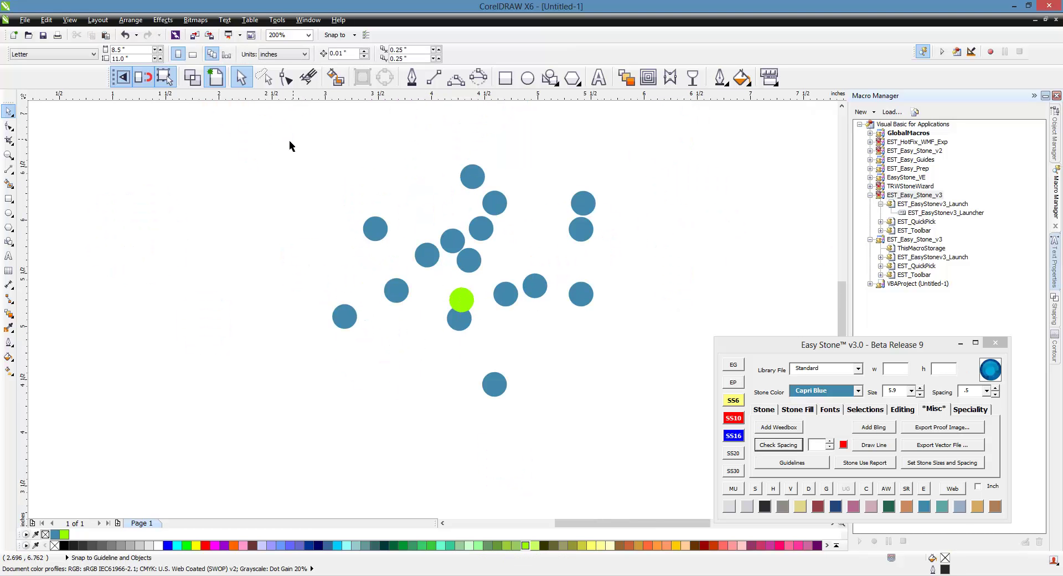
Check the spacing of all the stones again, without a tolerance, after moving the green stone.
left_click_drag(256, 131, 670, 446)
left_click(770, 451)
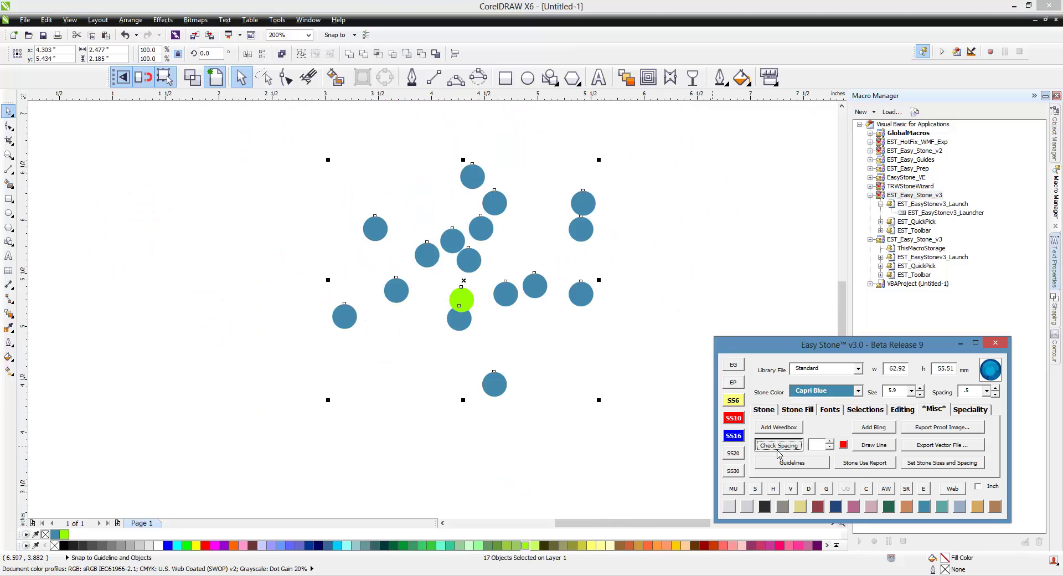
left_click_drag(582, 250, 792, 219)
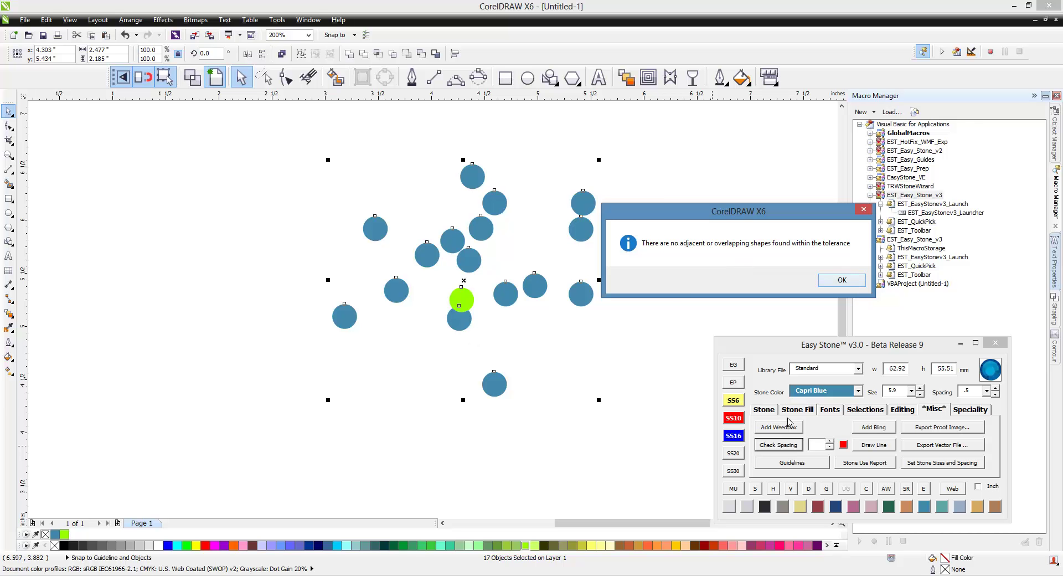
left_click(842, 280)
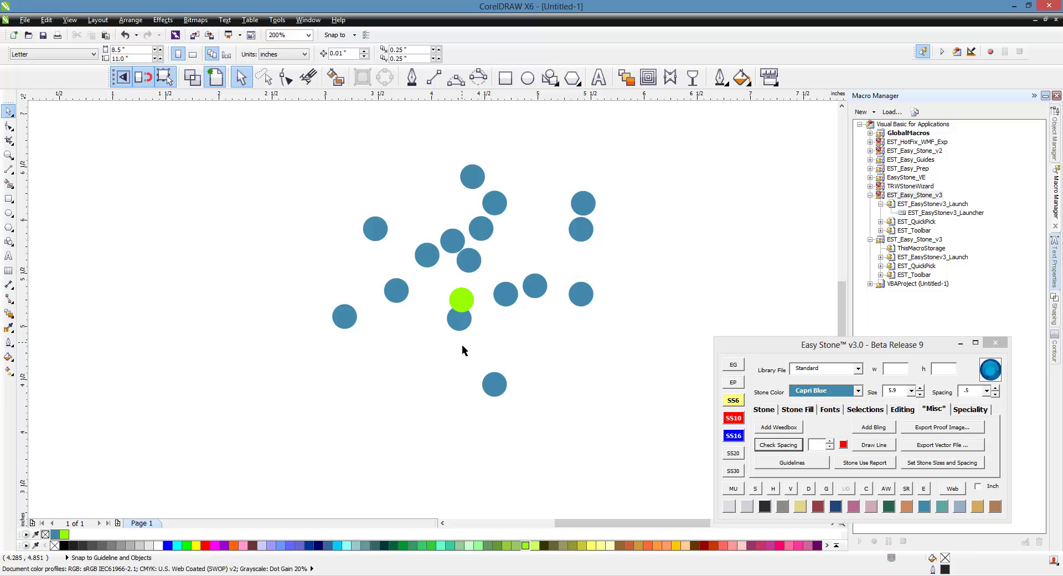
Inspect the blue and green overlapping stones individually to compare their positions.
left_click(460, 330)
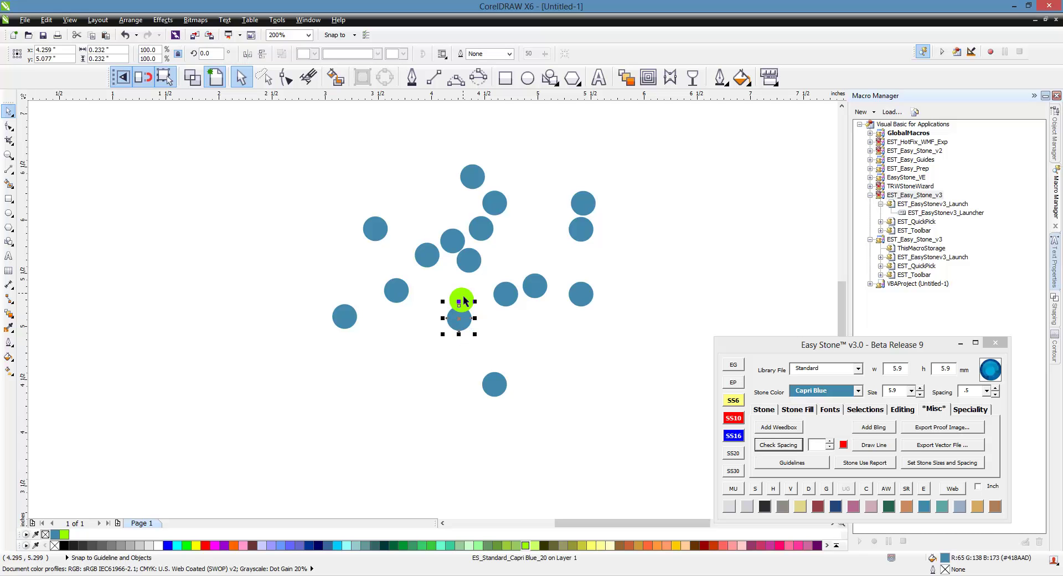
left_click_drag(471, 333, 471, 335)
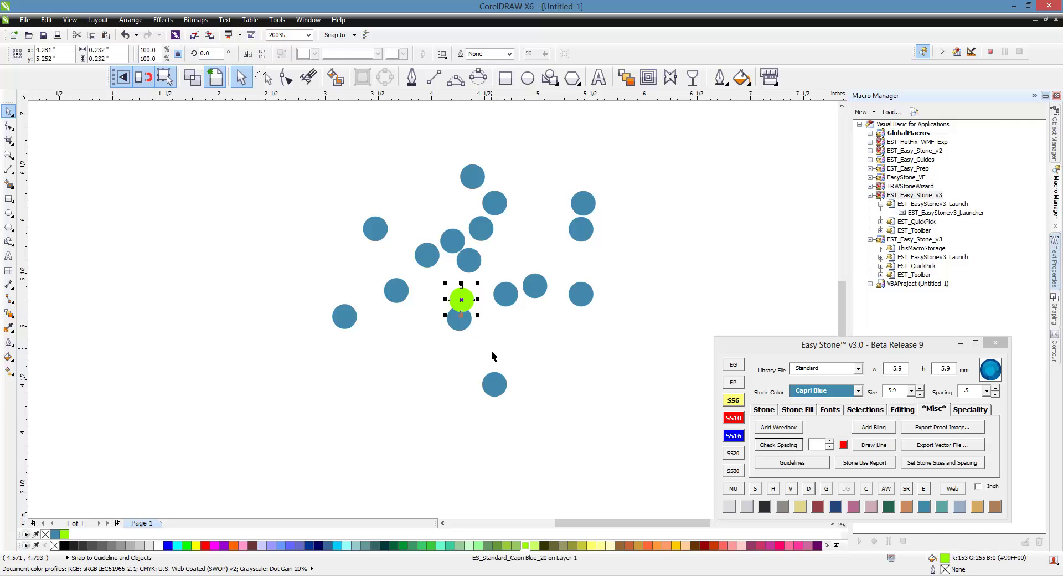
key("Escape")
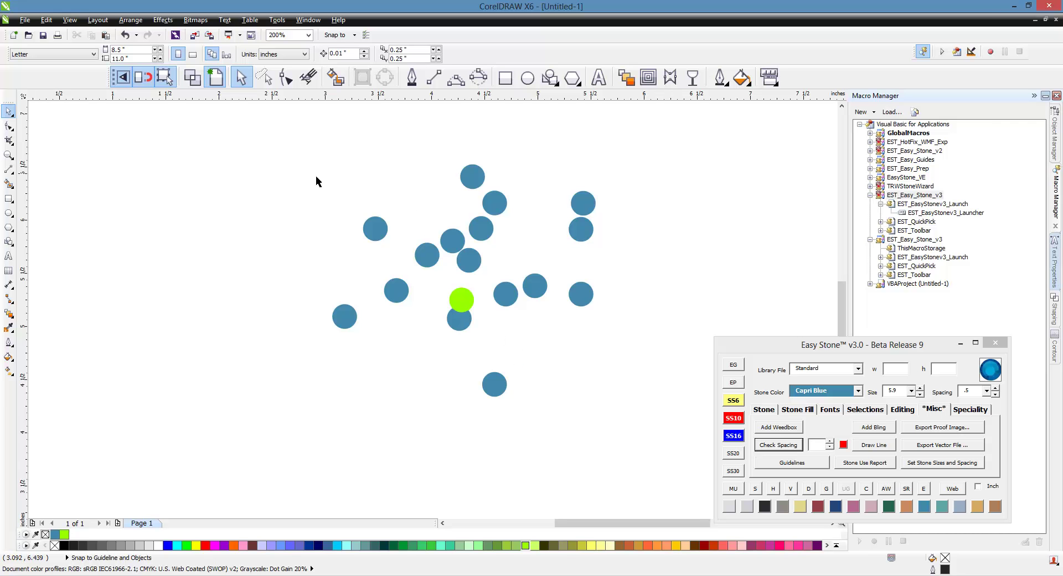
Run Check Spacing on all the stones with a .5 tolerance and fill the flagged stones with red.
left_click_drag(247, 158, 667, 479)
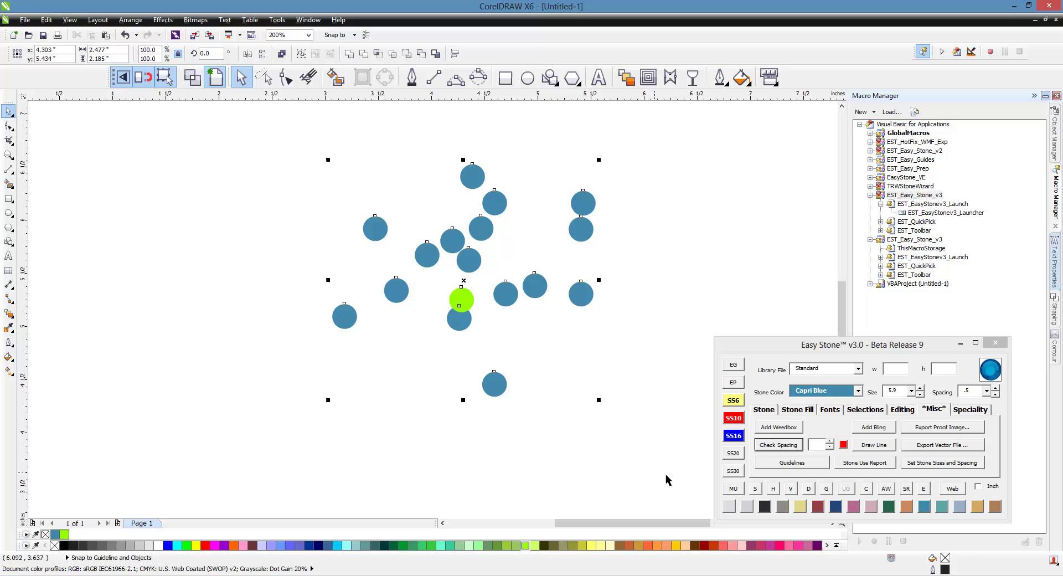
left_click(822, 446)
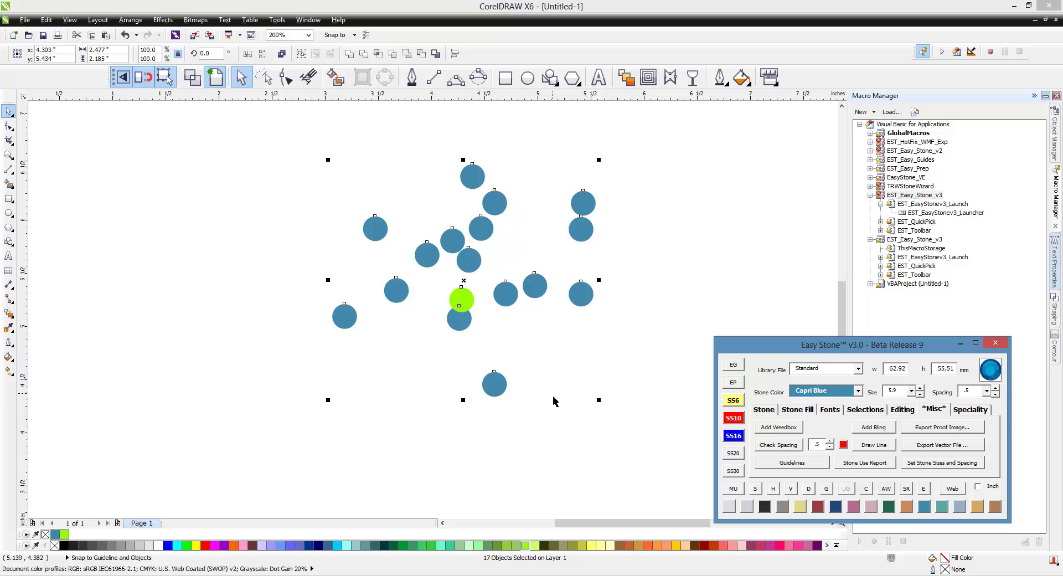
left_click(799, 450)
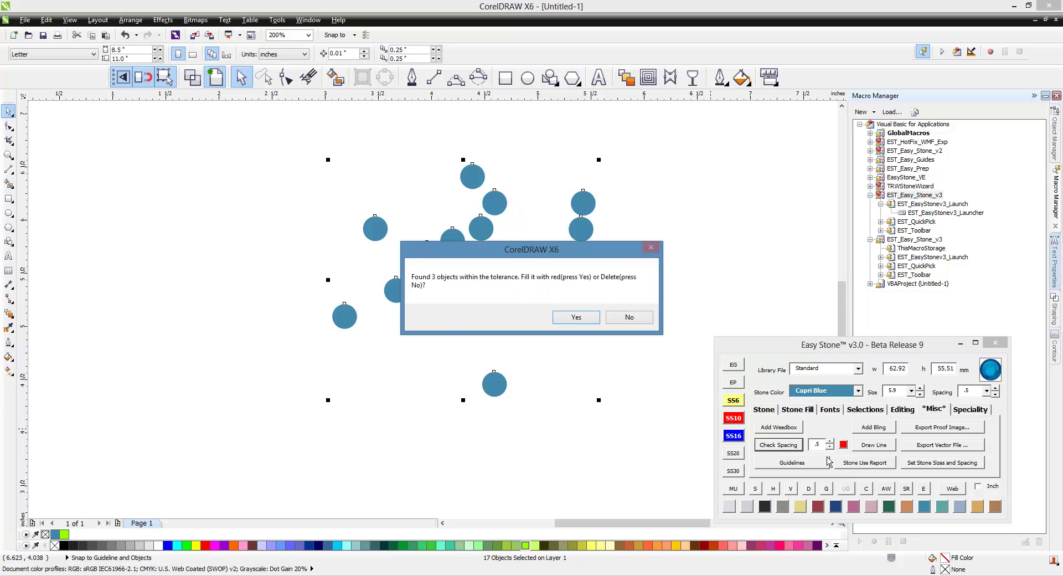
left_click_drag(550, 254, 805, 192)
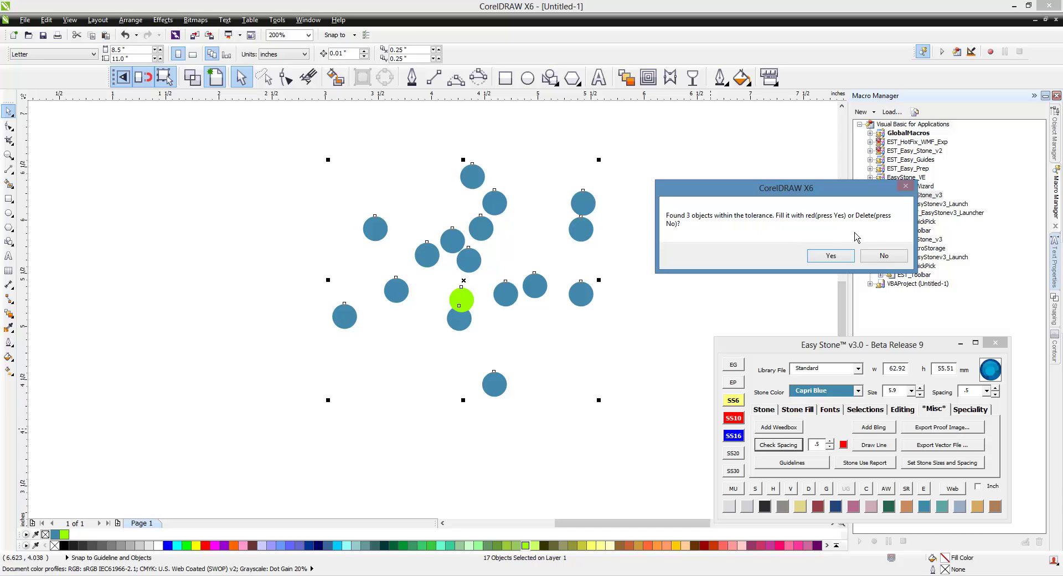
left_click(830, 256)
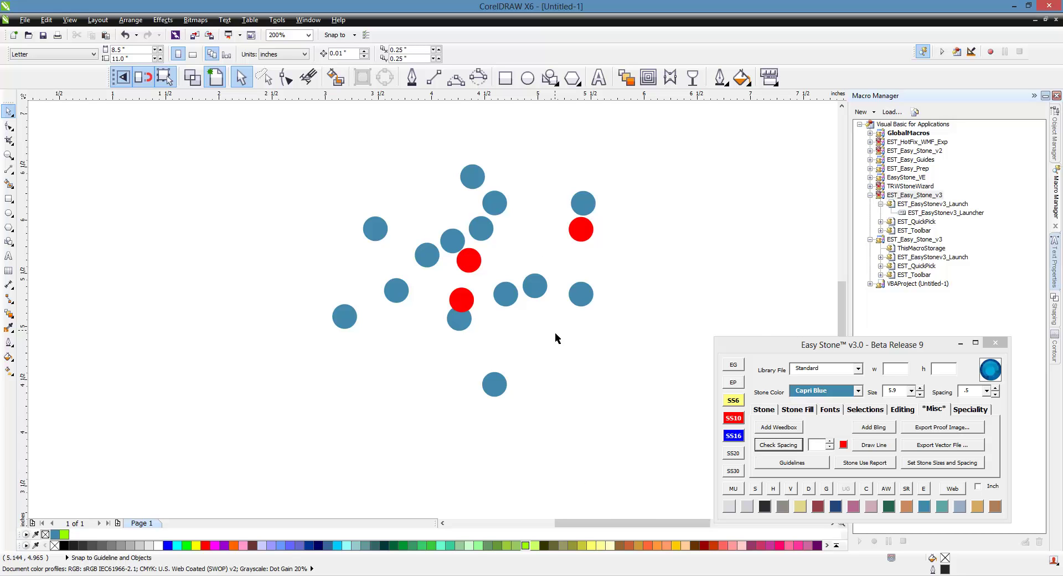
Move the three red stones away from their neighbors to clear the overlaps and tight gaps.
scroll(458, 304, "up", 2)
left_click_drag(459, 307, 419, 298)
left_click_drag(495, 180, 515, 192)
scroll(484, 231, "down", 2)
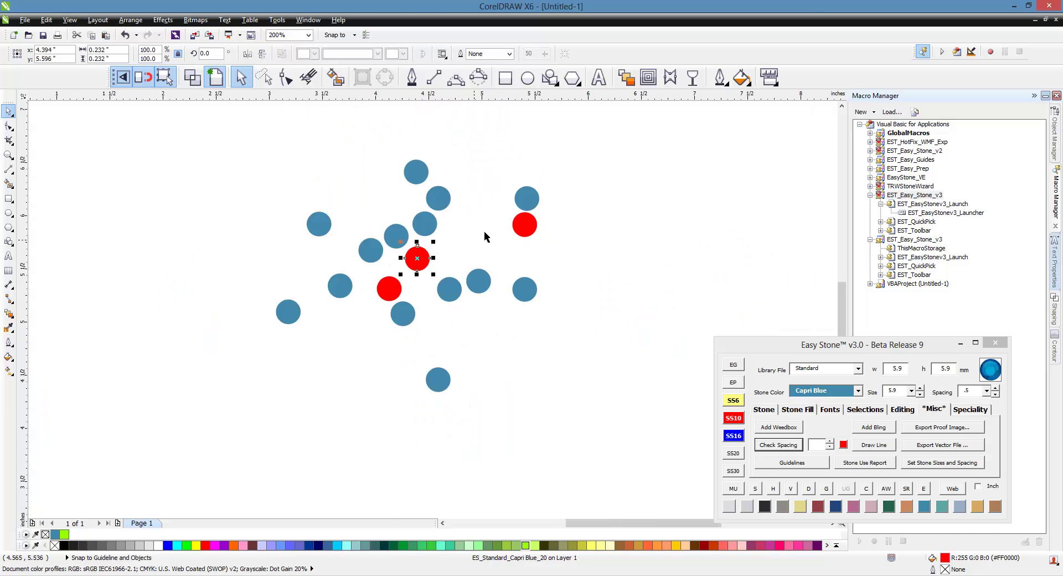
scroll(558, 238, "up", 1)
key("Escape")
scroll(496, 249, "down", 1)
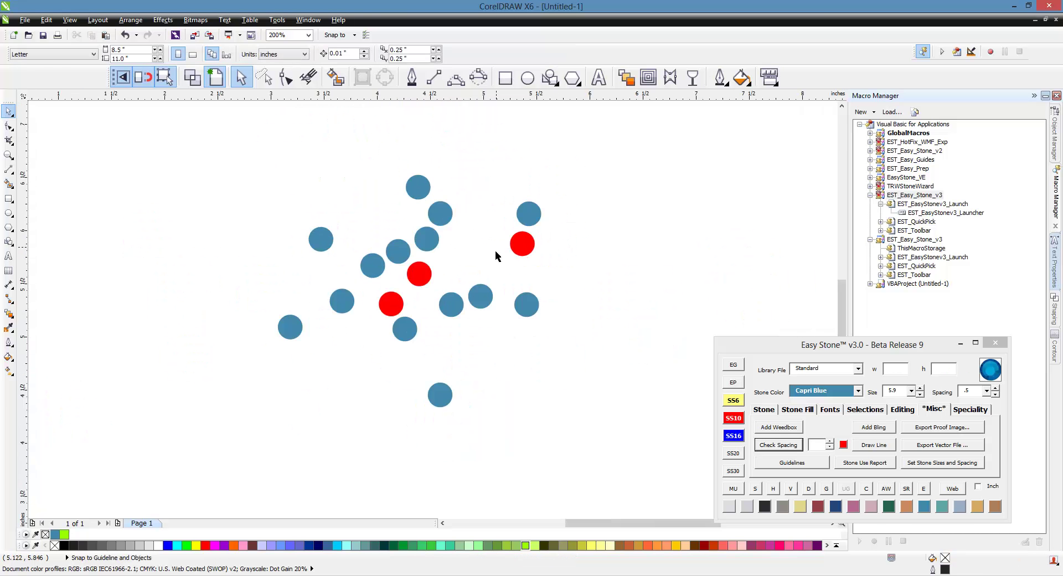
Recheck the spacing of all the repositioned stones with a .5 tolerance.
left_click_drag(218, 142, 603, 464)
left_click(826, 447)
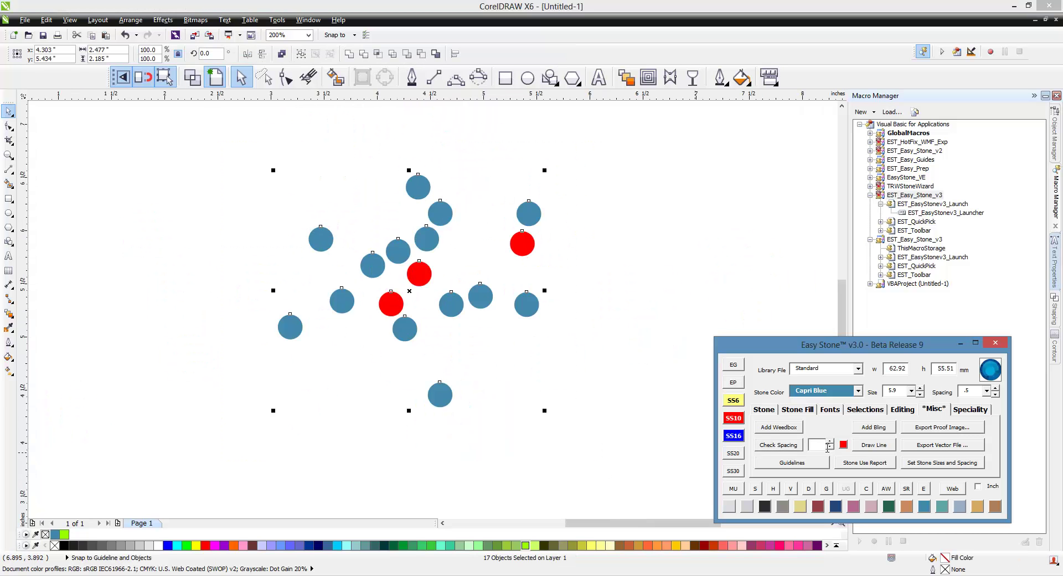
left_click(778, 446)
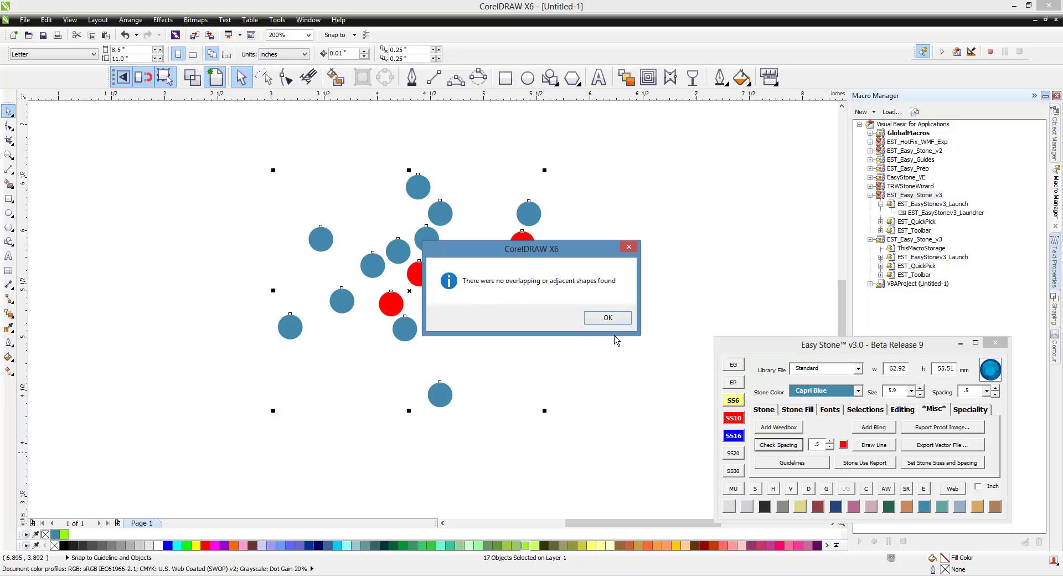
left_click(619, 319)
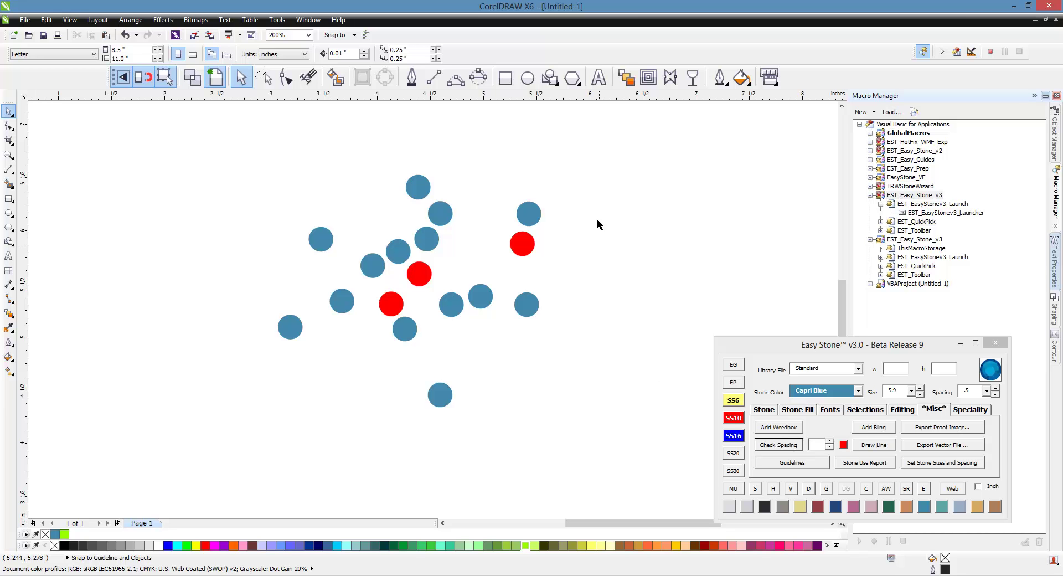
Recolor all the stones Capri Blue.
left_click_drag(597, 155, 190, 444)
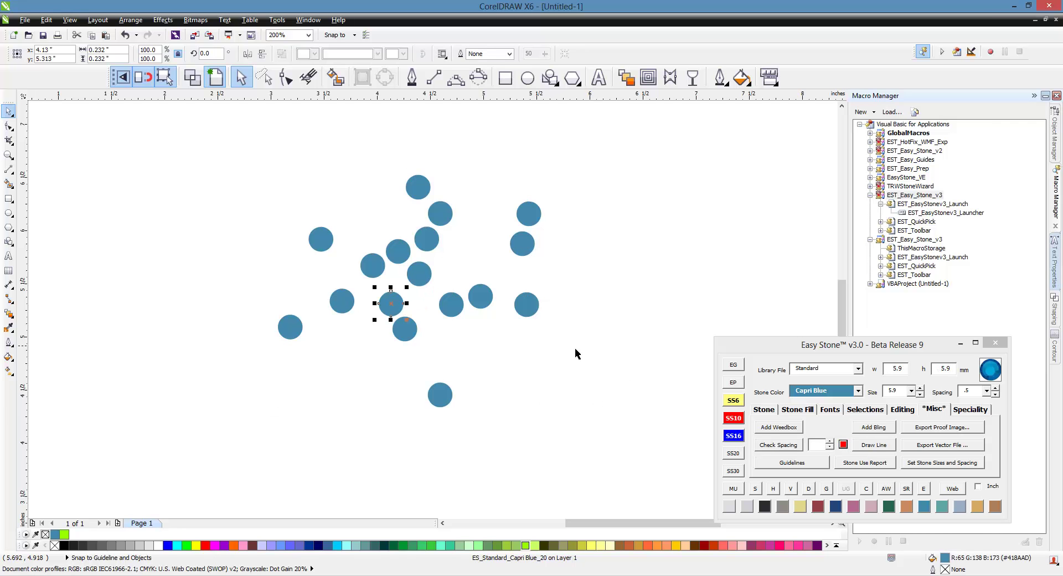
left_click(461, 261)
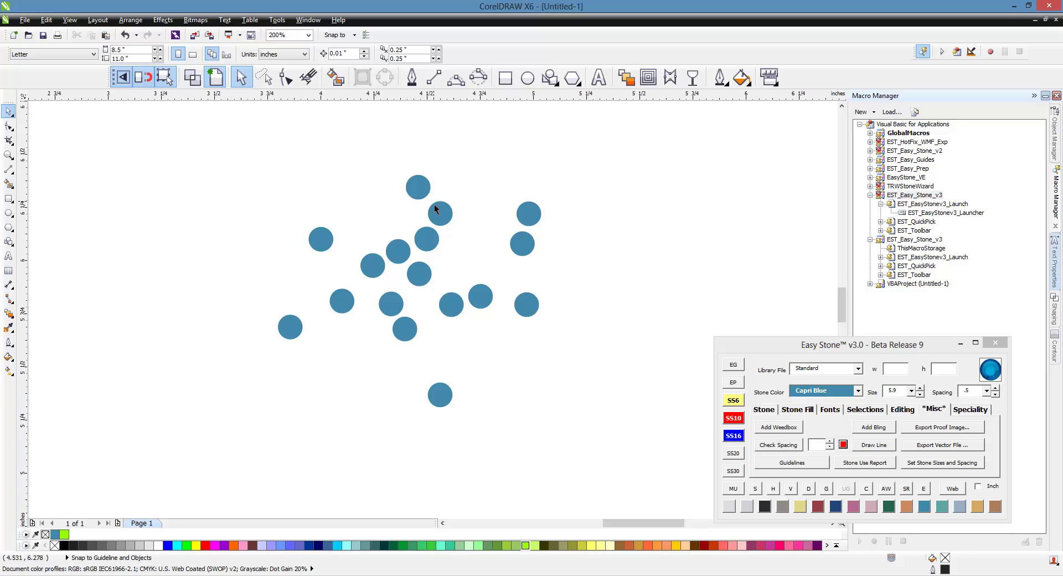
scroll(434, 204, "up", 1)
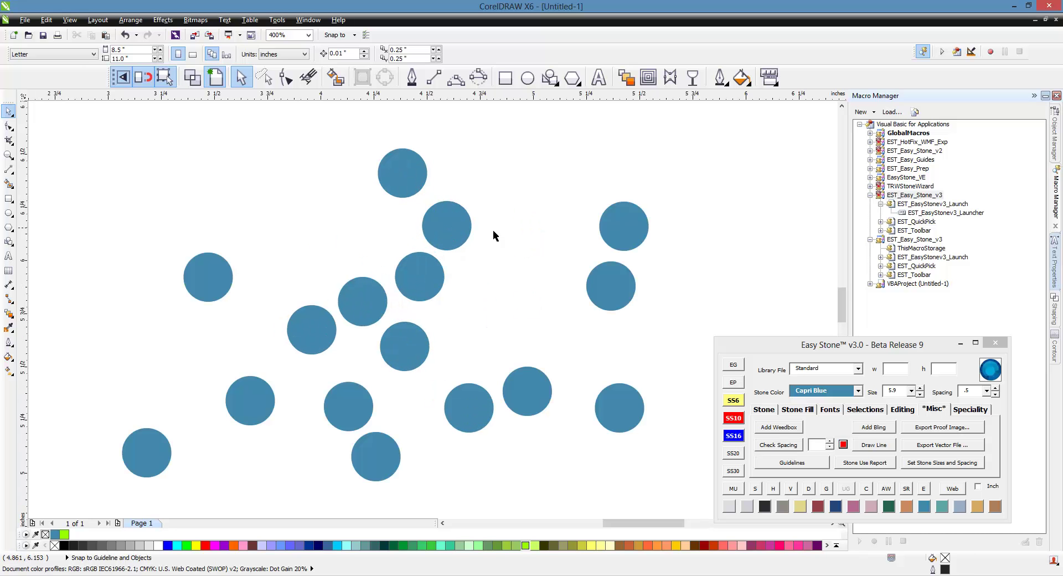
left_click(448, 227)
key("Escape")
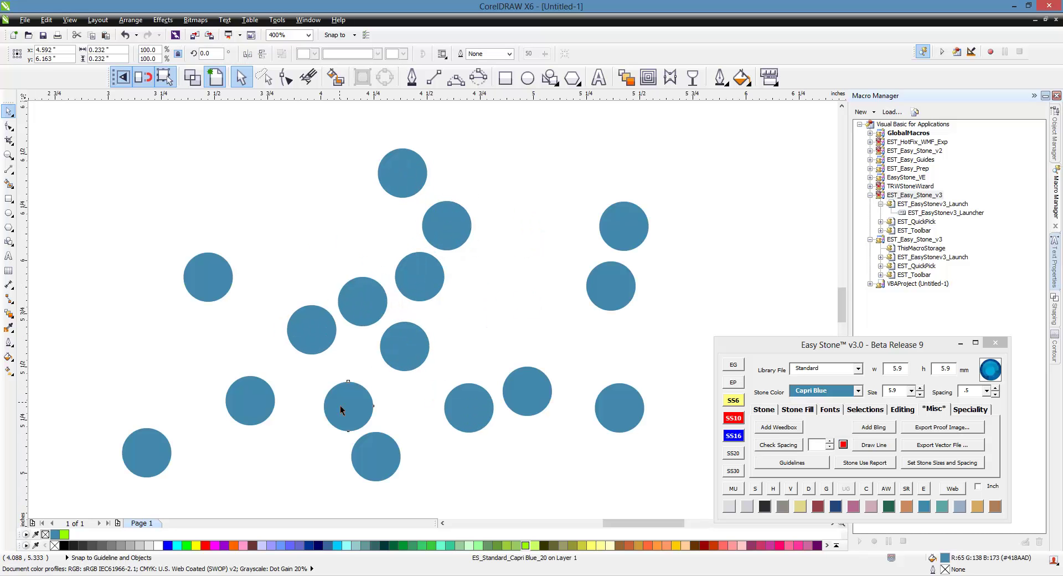
Recolor three separate Capri Blue stones in the lower-left and central part of the design as Crystal.
left_click(252, 406)
left_click(362, 410, "shift")
left_click(424, 296, "shift")
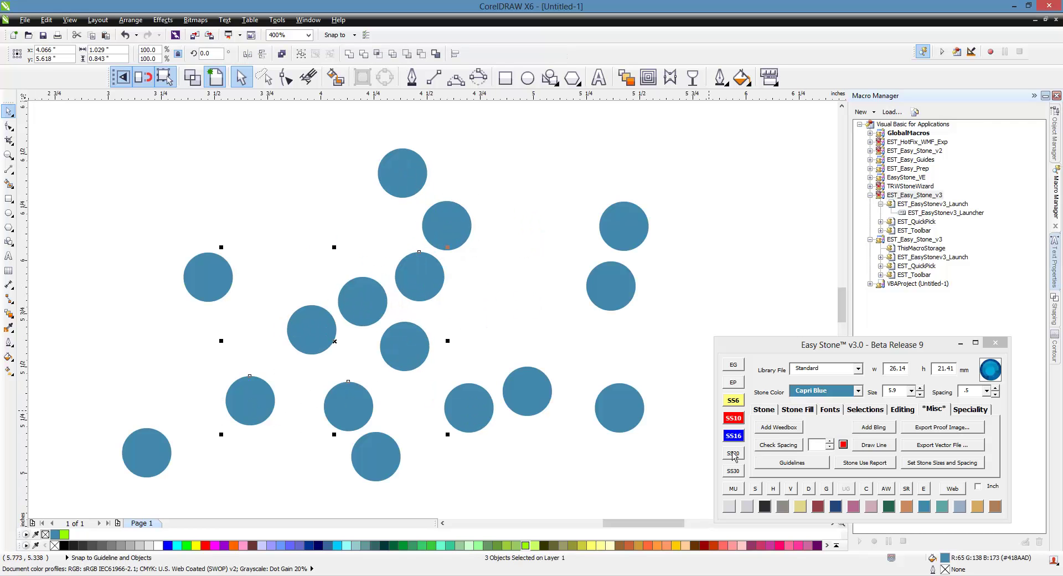
left_click(747, 505)
left_click(532, 333)
Move each of the three Crystal stones up against a neighboring Capri Blue stone so that they overlap.
left_click_drag(442, 288, 457, 281)
left_click_drag(368, 402, 351, 364)
left_click_drag(248, 393, 246, 329)
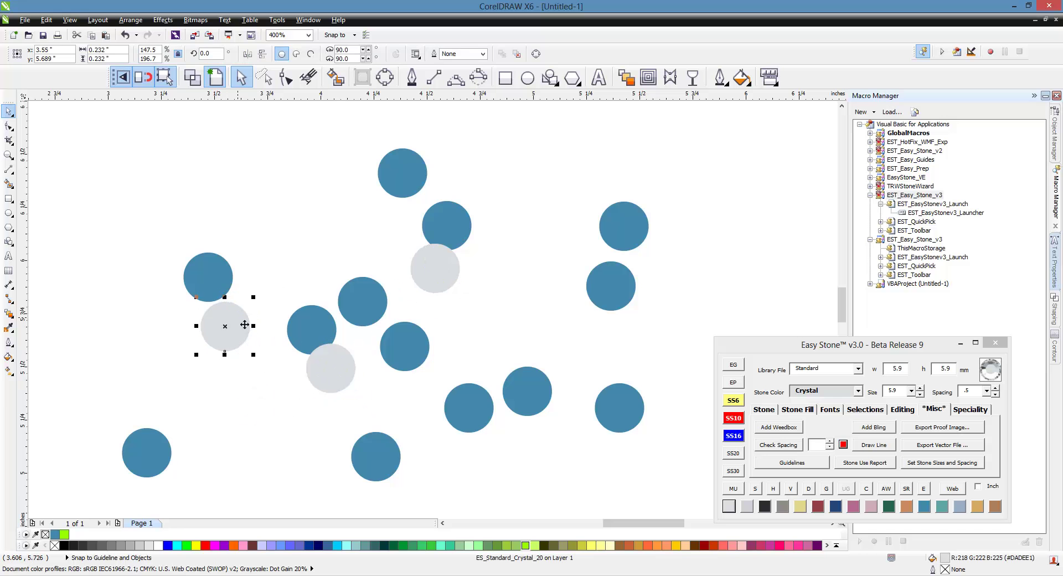
key("Escape")
Run Check Spacing on all the stones with a tolerance of 1 and fill the flagged stones with red.
scroll(364, 278, "down", 1)
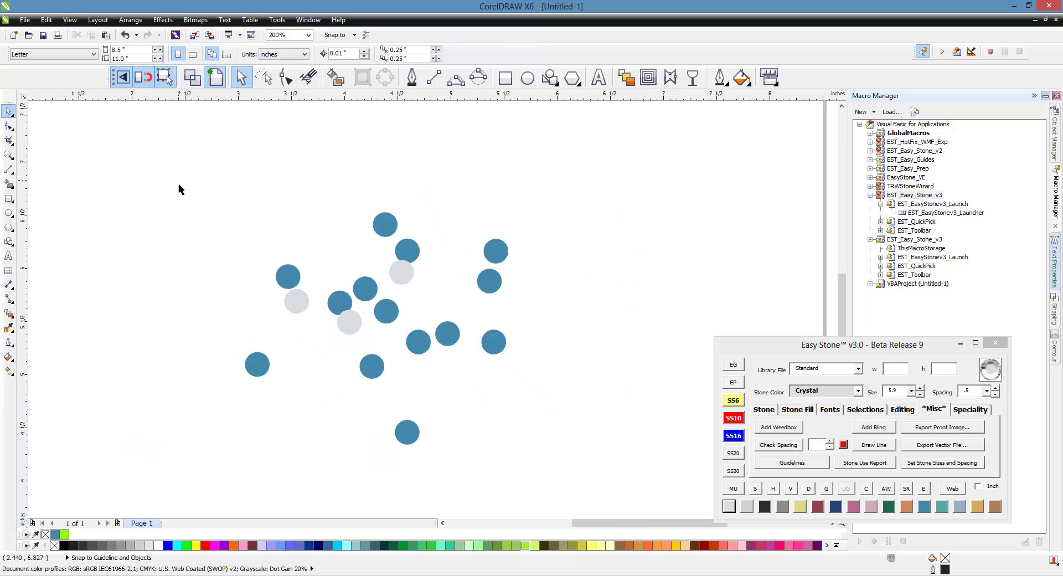
left_click_drag(178, 184, 600, 483)
left_click(827, 446)
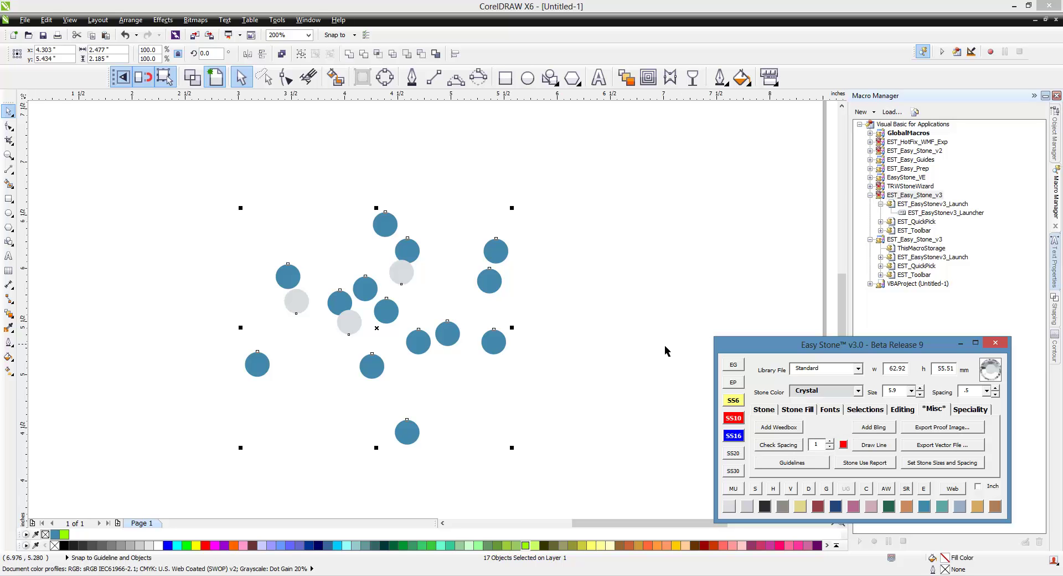
left_click(793, 452)
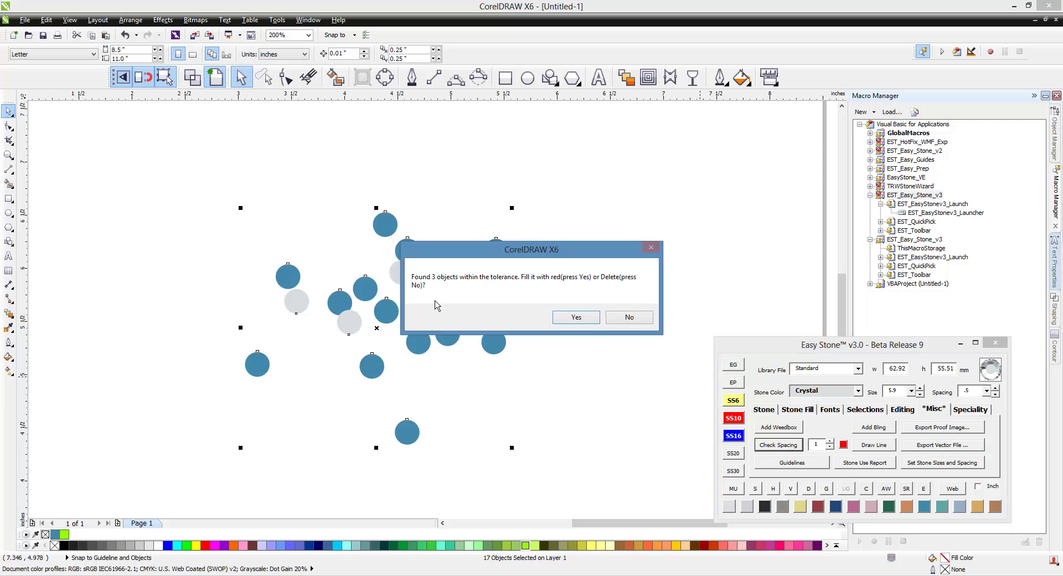
left_click(586, 321)
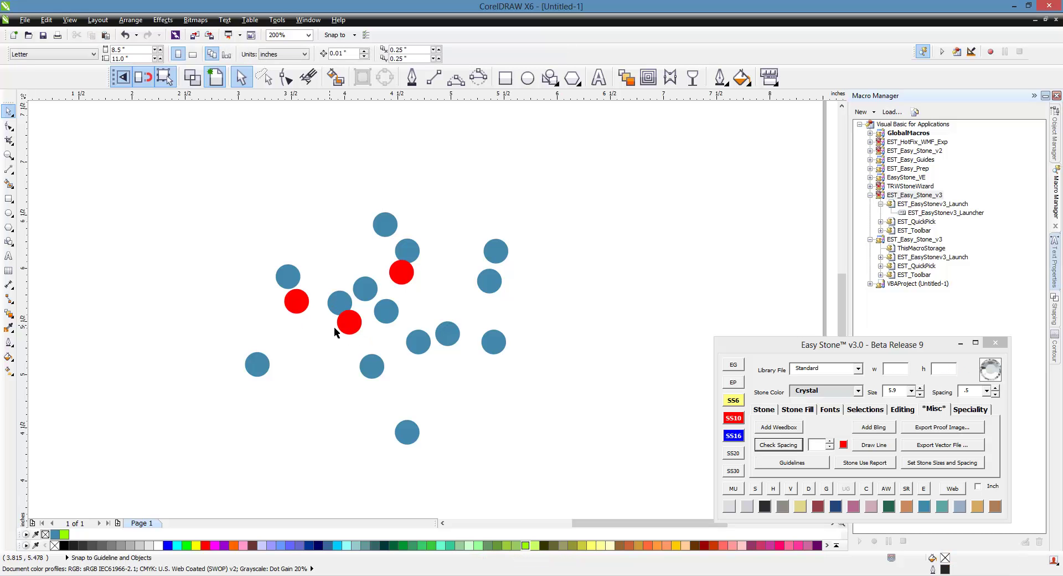
Move the Capri Blue stone at the design's right side up into its neighbor, then recheck all stones and fill the flagged ones with red.
scroll(500, 261, "up", 2)
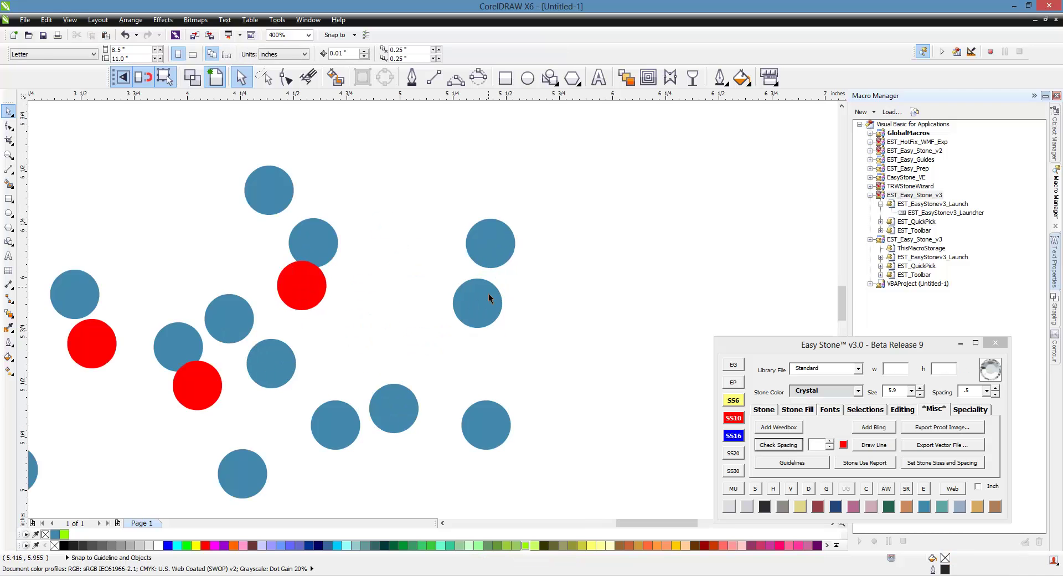
left_click(489, 293)
scroll(513, 266, "down", 2)
left_click_drag(522, 166, 157, 486)
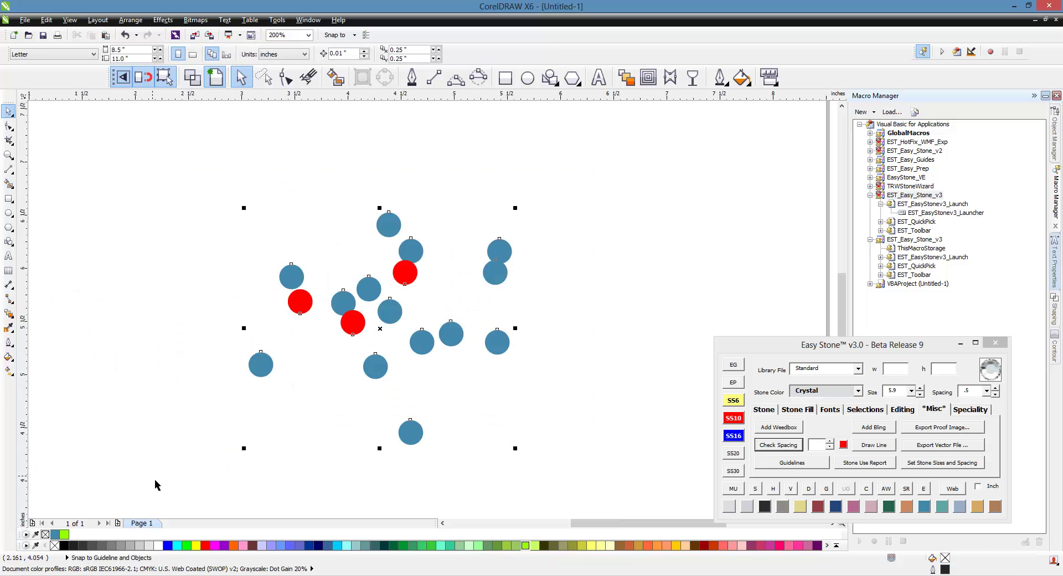
left_click(823, 452)
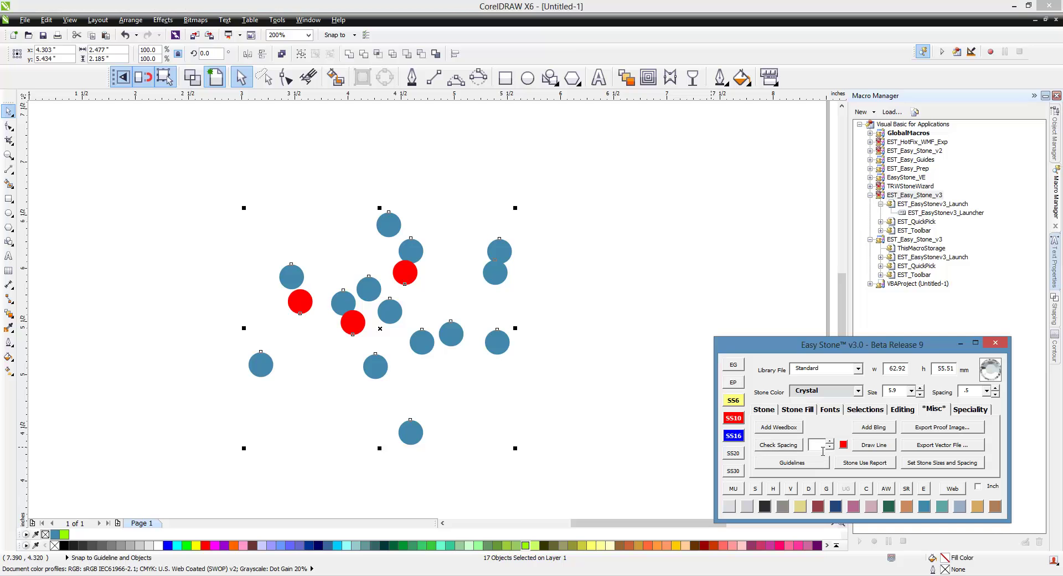
left_click(778, 444)
key("Return")
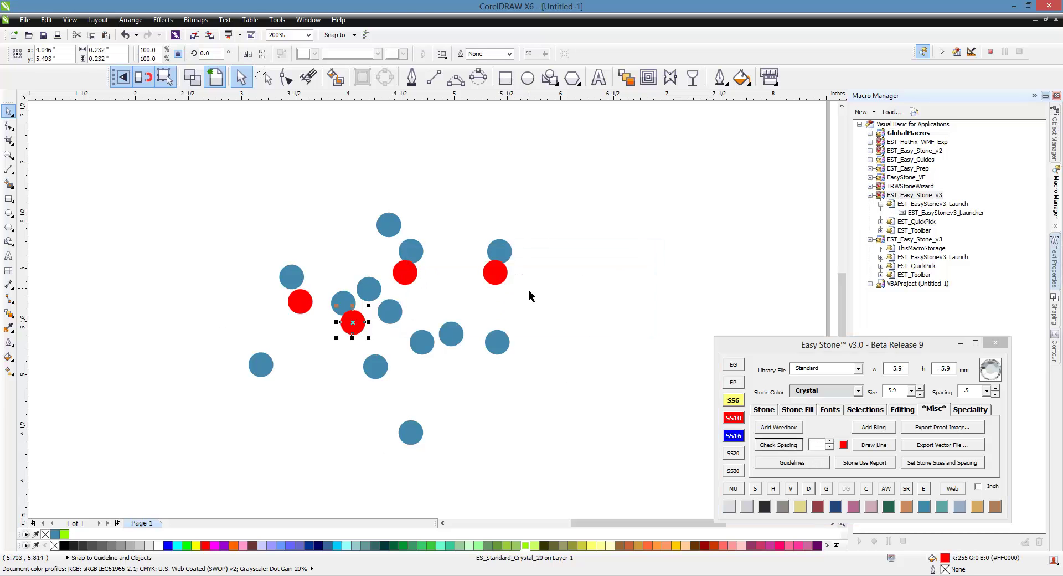
Move the four red stones away from their neighbors to clear the overlaps.
left_click(546, 314)
scroll(513, 287, "up", 1)
left_click_drag(485, 266, 485, 291)
left_click_drag(316, 267, 332, 285)
left_click_drag(194, 368, 201, 390)
left_click_drag(89, 335, 89, 350)
Restore the original stone colors of the red stones across the whole design.
scroll(611, 303, "down", 1)
left_click_drag(673, 179, 242, 484)
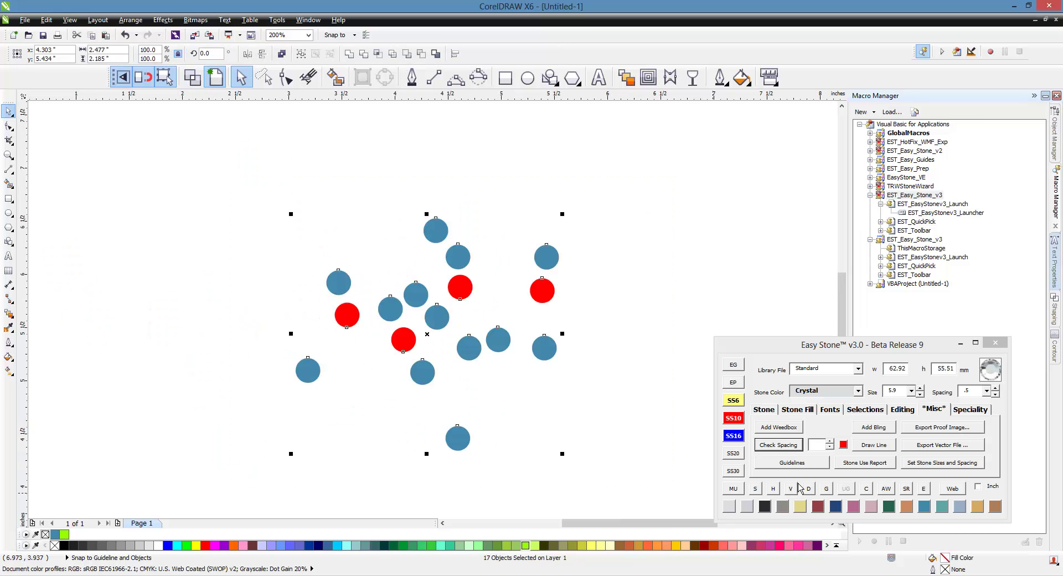
left_click(844, 445)
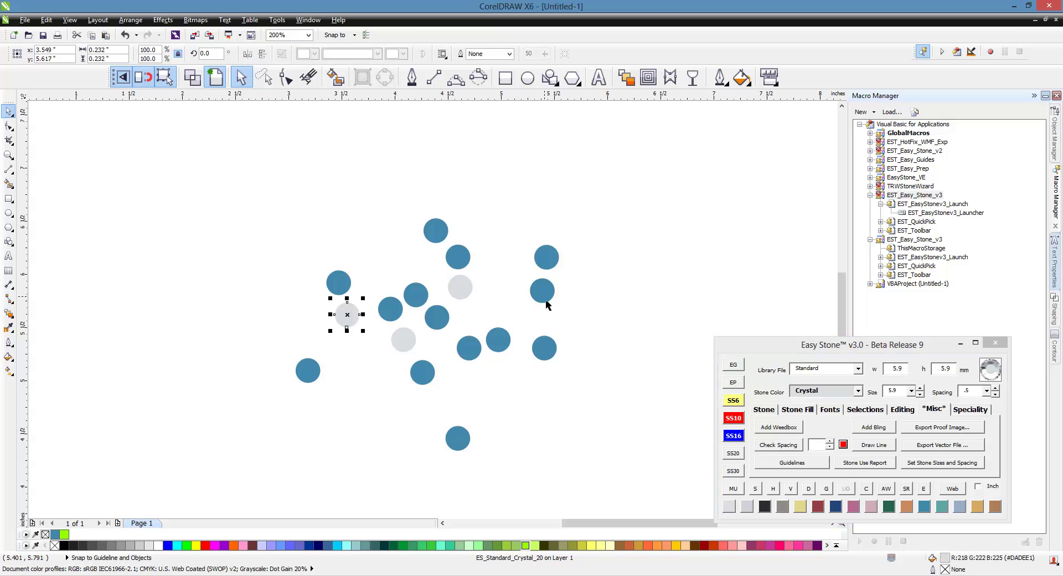
left_click(591, 312)
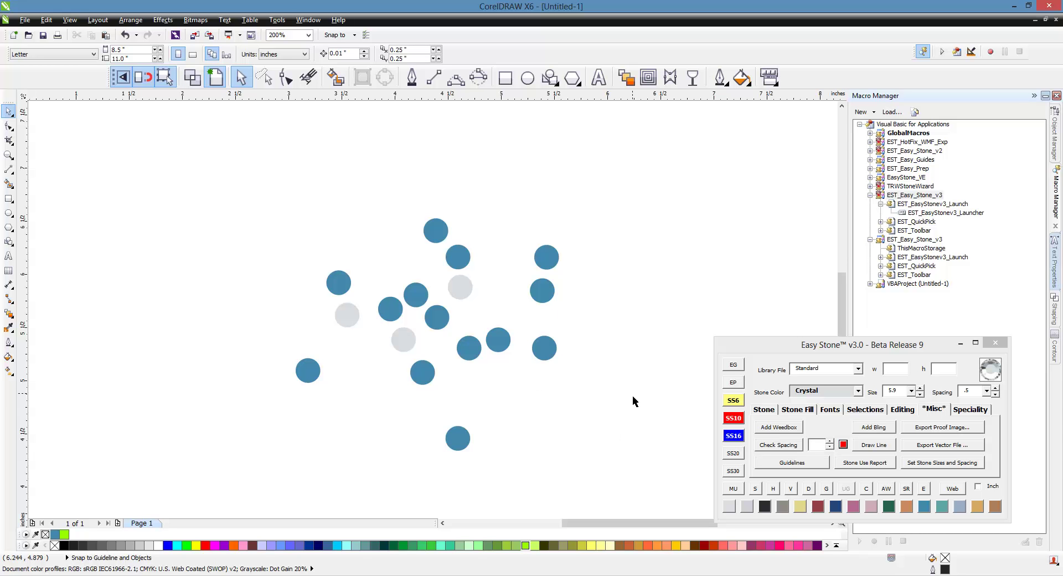
Open the Check Spacing tolerance value for editing.
left_click(826, 447)
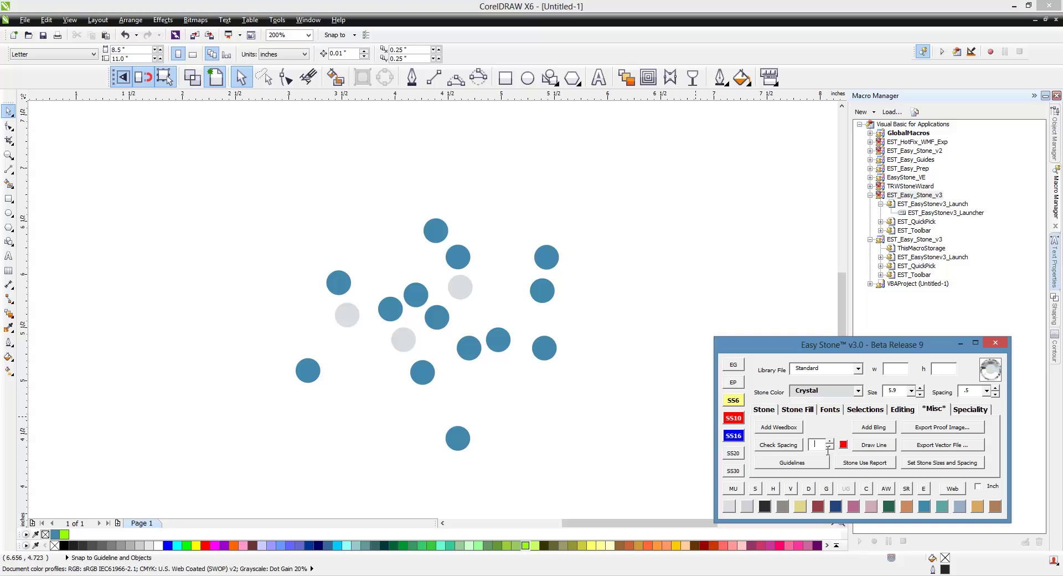